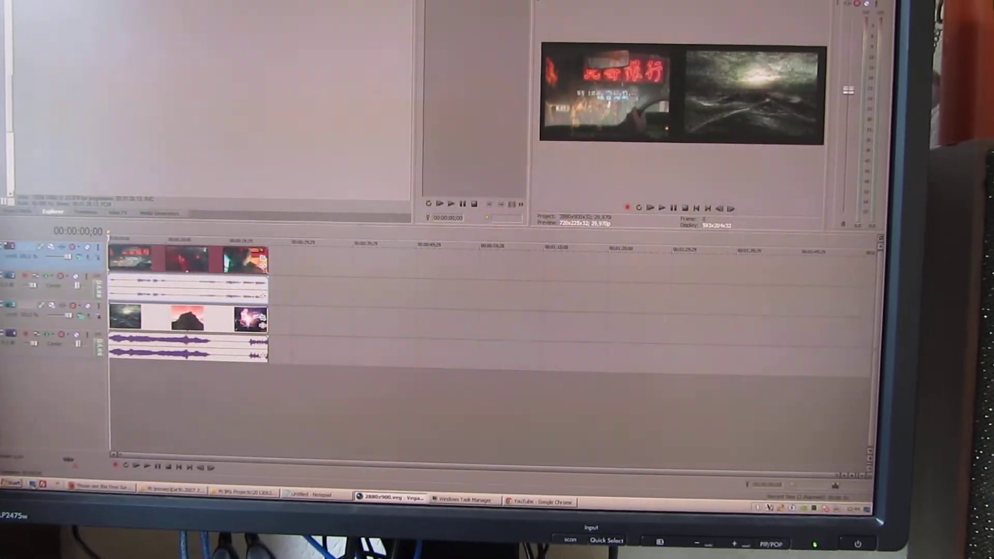
- Check that both monitors extend the desktop with the main one at 1440 × 900
{"action": "key", "text": "super+d"}
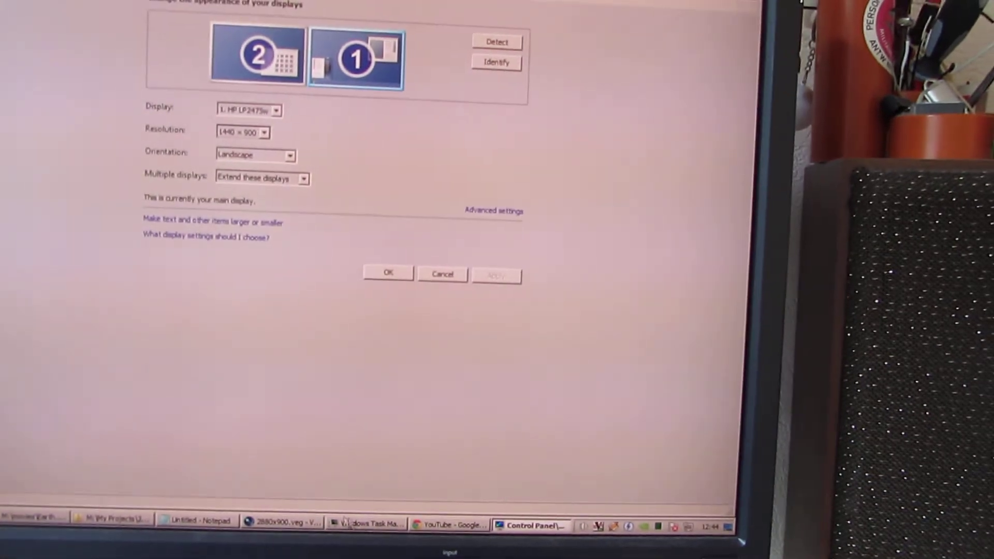
{"action": "left_click", "coordinate": [302, 525]}
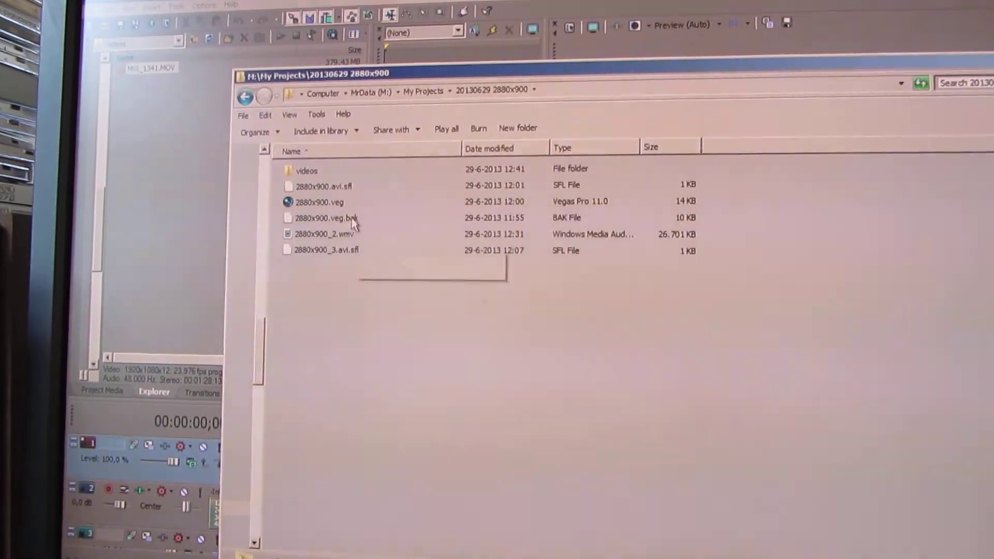
- Browse the 2880x900.veg.bak backup's right-click options and close them unchanged
{"action": "left_click", "coordinate": [388, 191]}
{"action": "right_click", "coordinate": [332, 205]}
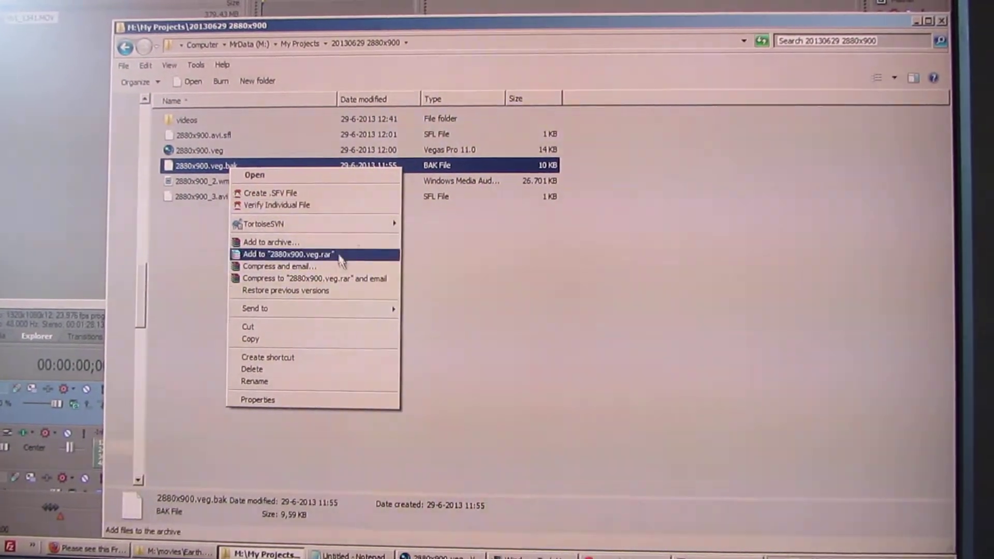
{"action": "mouse_move", "coordinate": [233, 314]}
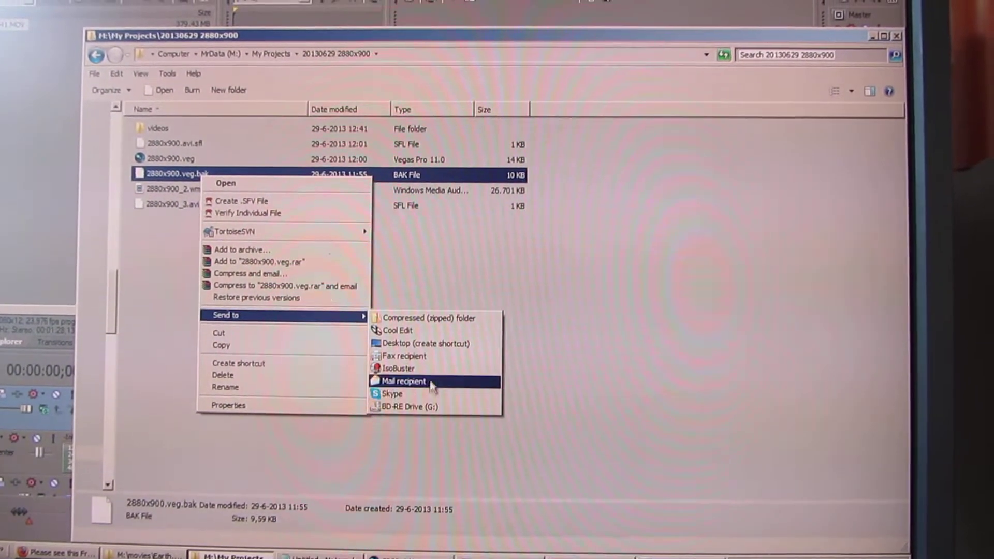
{"action": "left_click", "coordinate": [185, 261]}
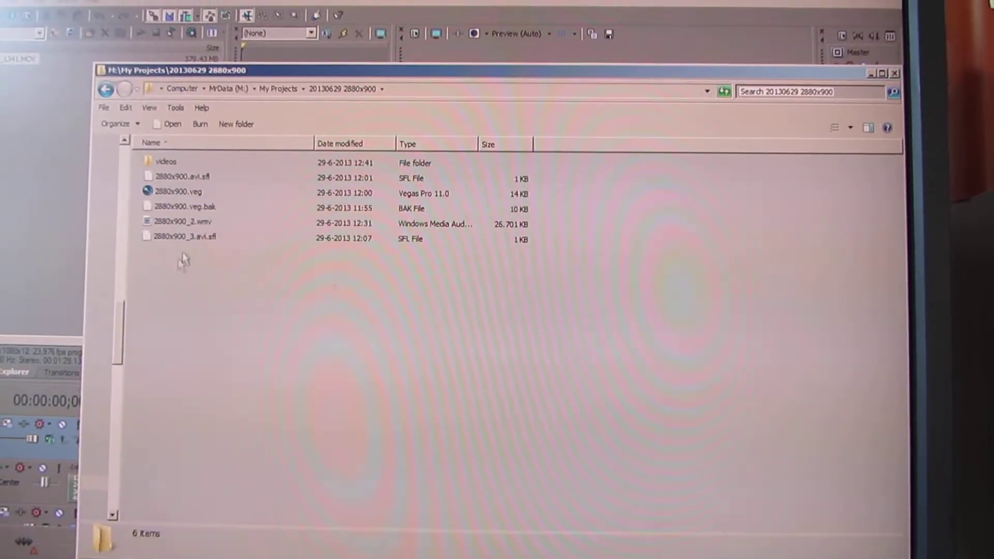